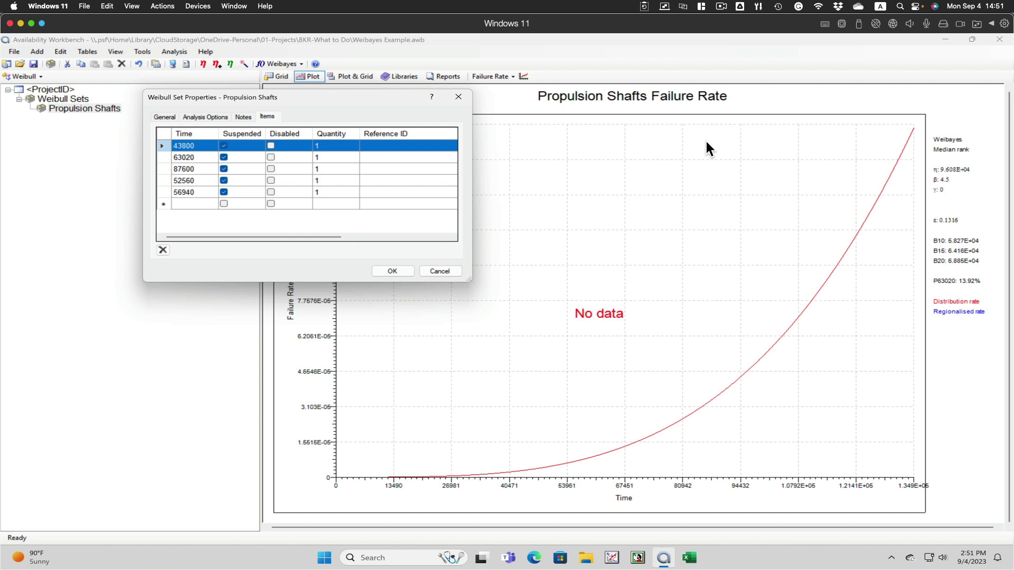
Step: Confirm the set properties and leave Weibayes selected in the distribution list
left_click(390, 271)
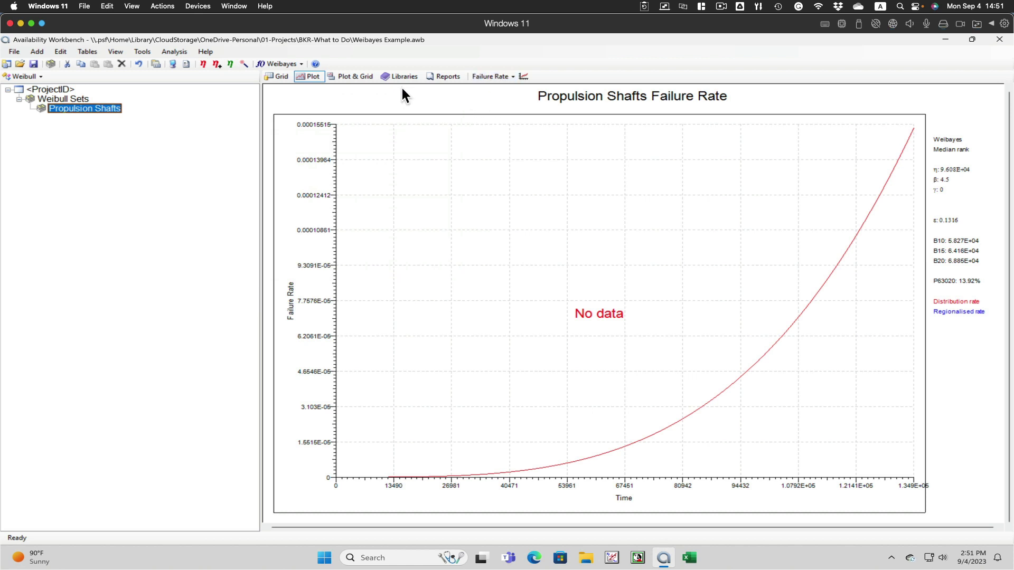
left_click(300, 63)
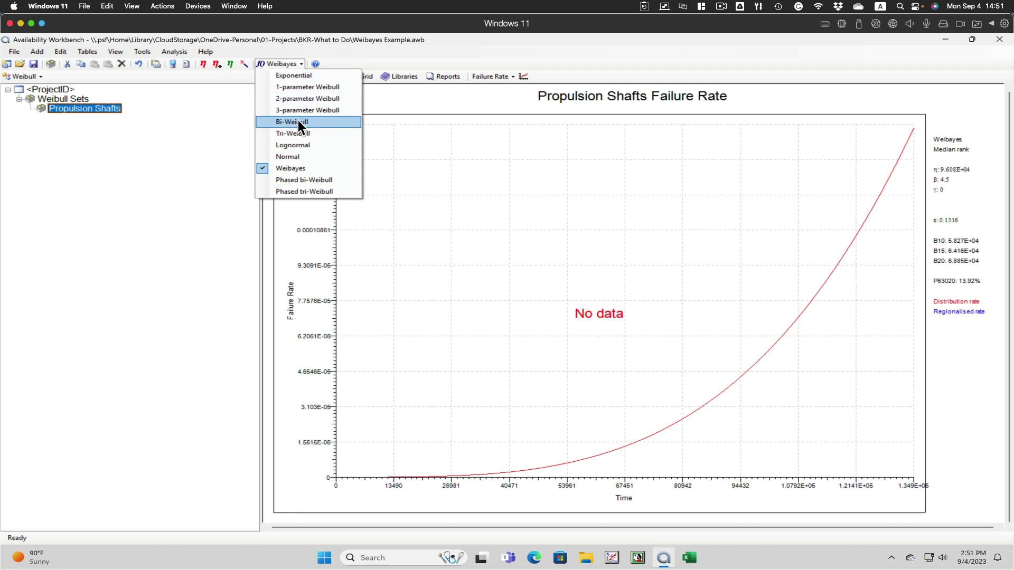
left_click(299, 168)
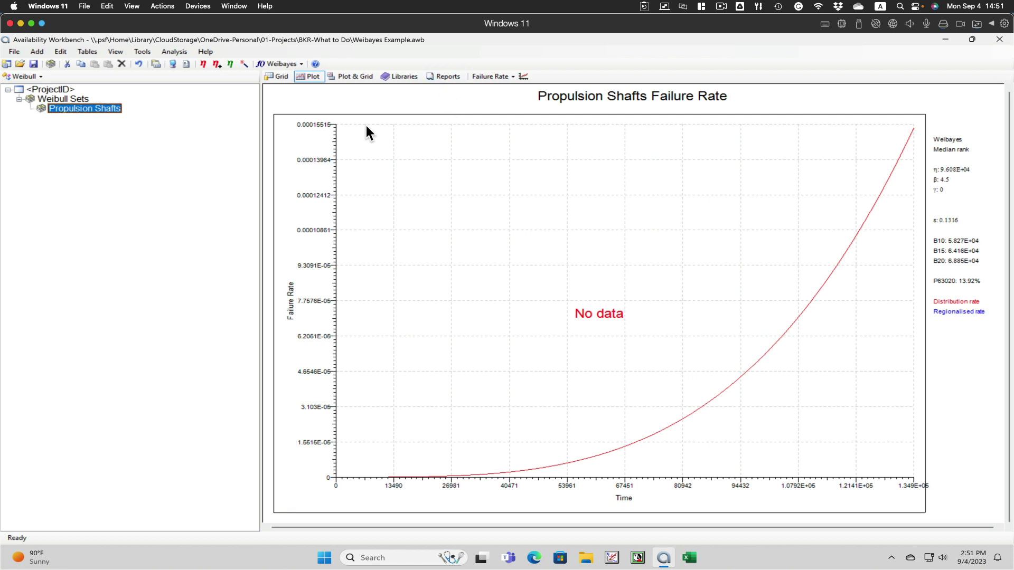
Step: Recalculate the Weibayes parameters automatically using beta 4.5
left_click(204, 64)
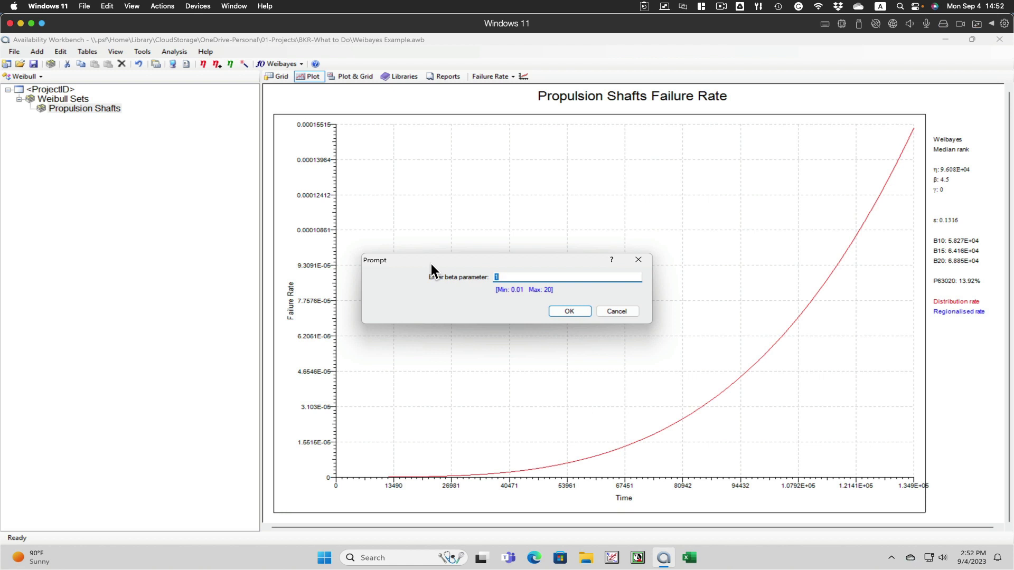
type("4.5")
left_click(565, 313)
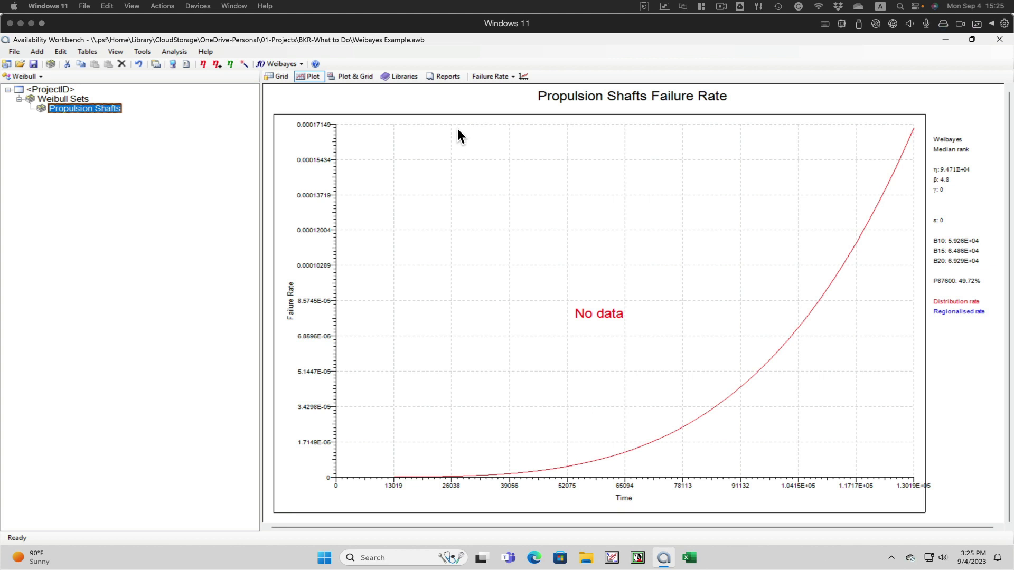
Step: Replace the P value in Propulsion Shafts' analysis options with 87600
left_click(95, 111)
double_click(95, 111)
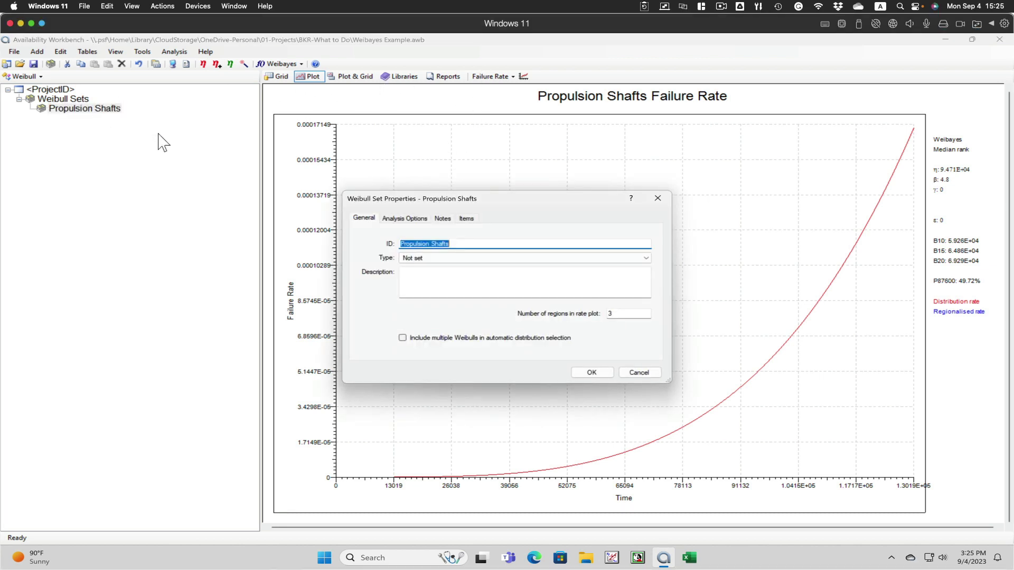
left_click(415, 218)
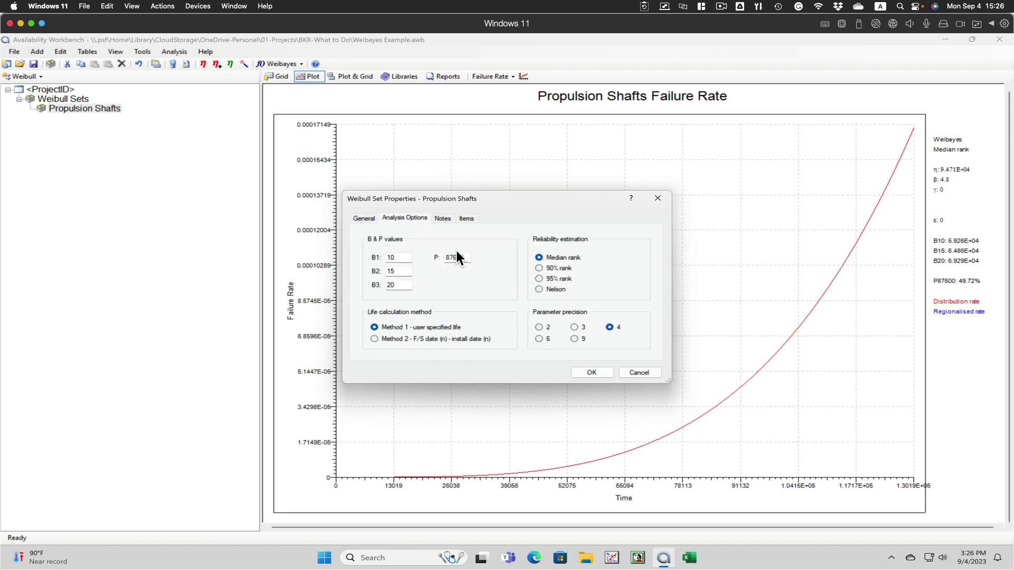
left_click_drag(467, 257, 447, 257)
type("876")
Step: Apply the new P value and recalculate the Weibayes fit with beta 4.5
left_click(590, 370)
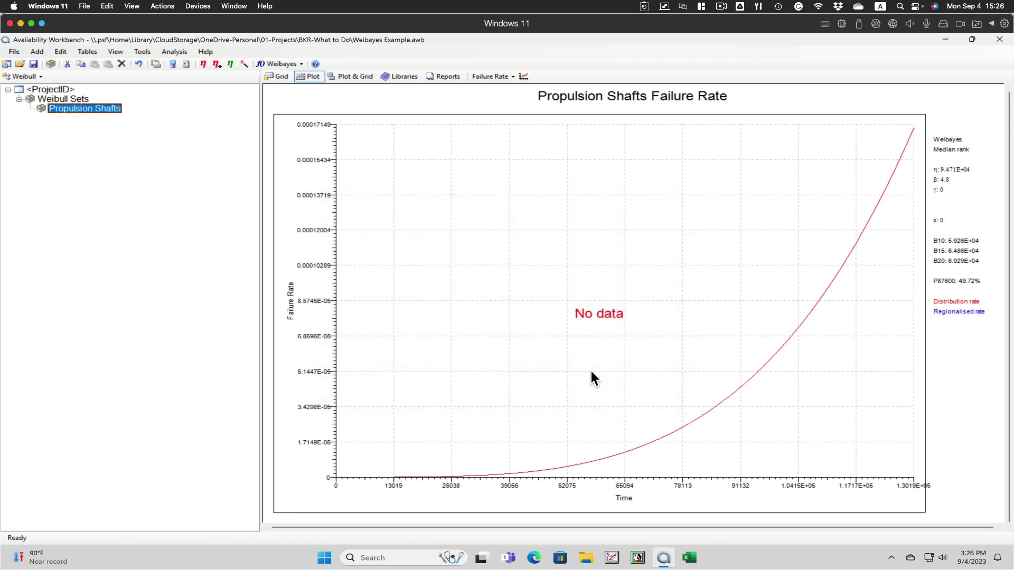
left_click(202, 63)
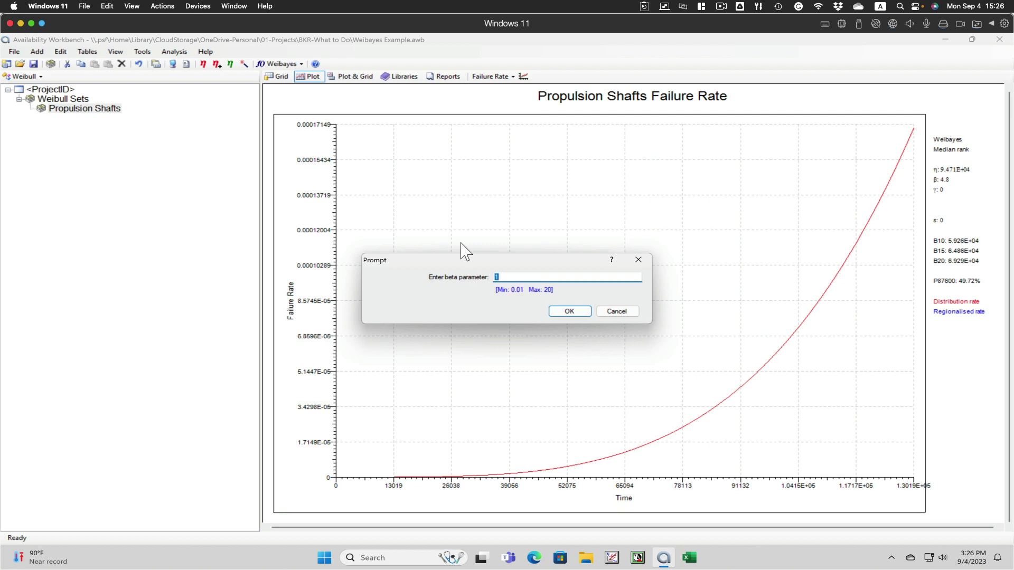
type("4.5")
key("Return")
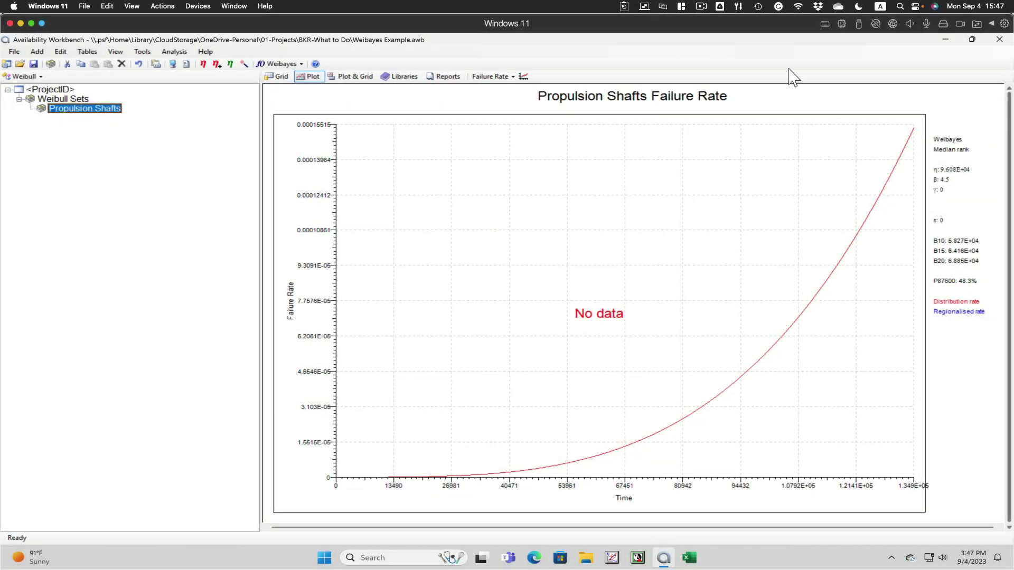
Step: Add a new Weibull set under Weibull Sets with the ID 'Playtime'
left_click(73, 100)
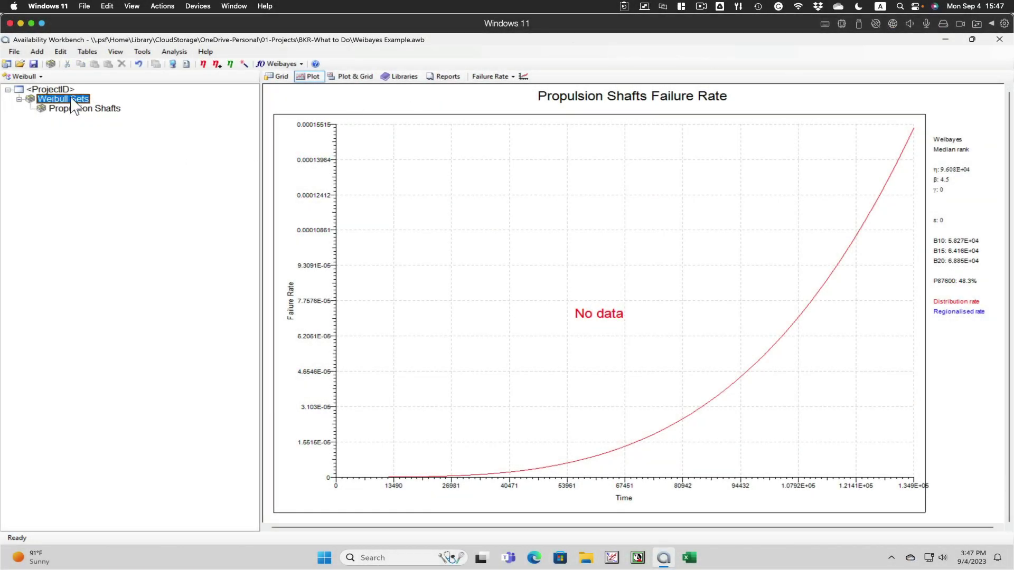
right_click(73, 101)
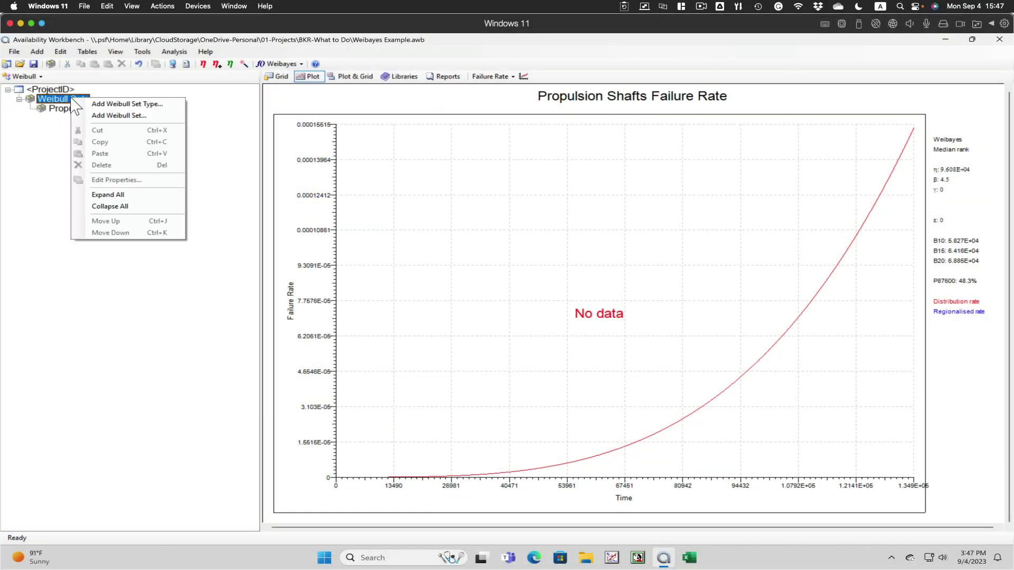
left_click(114, 117)
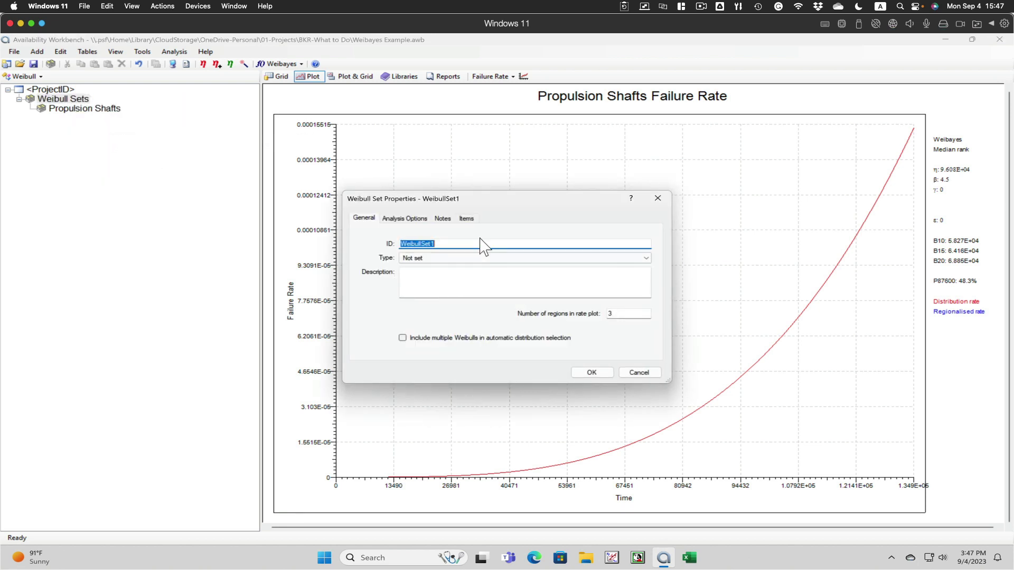
type("Playtime")
key("BackSpace")
key("BackSpace")
key("BackSpace")
type("ime")
Step: Give the Playtime set one item at 43800 and confirm its properties
left_click(393, 222)
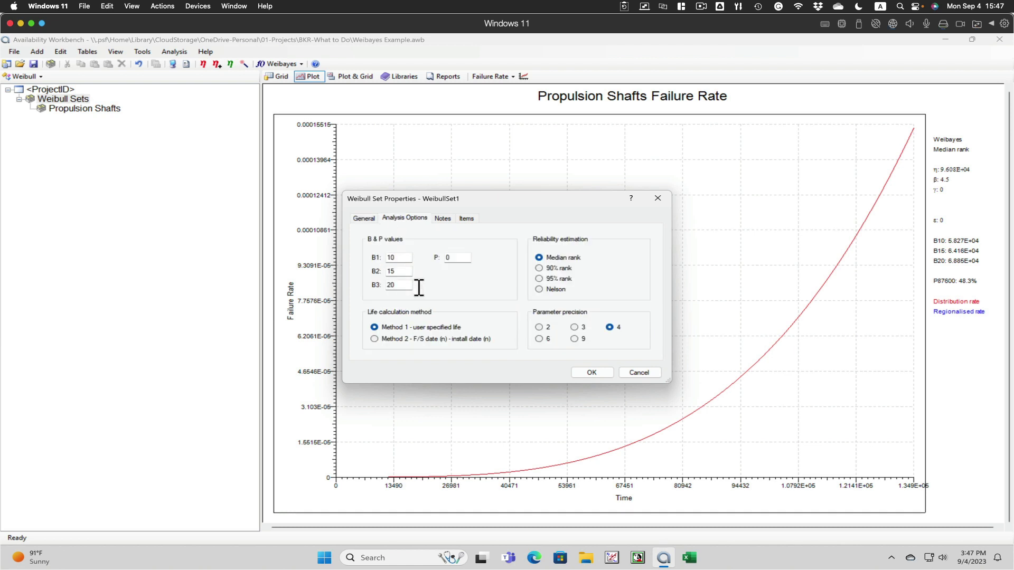
left_click(465, 219)
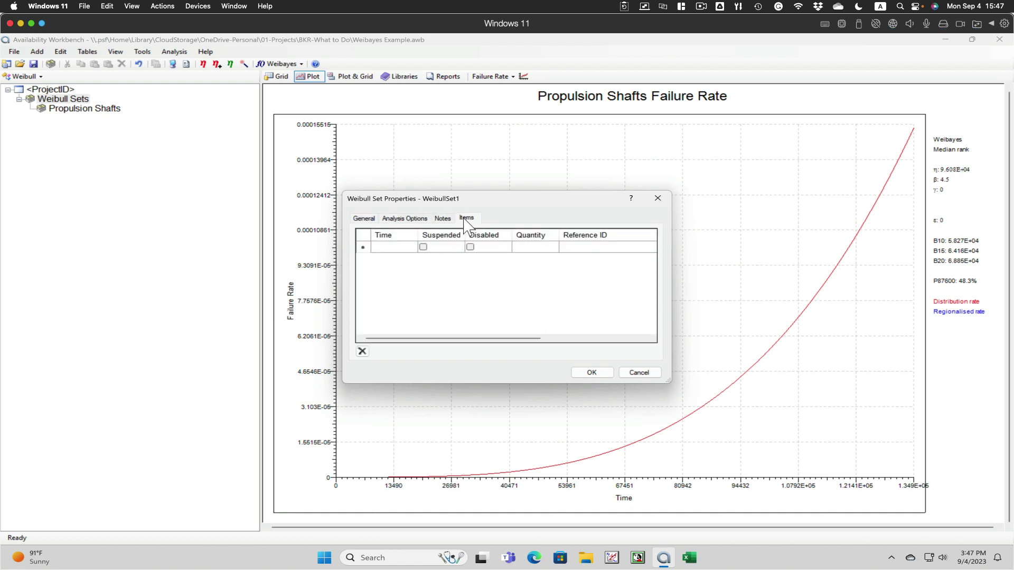
left_click(381, 247)
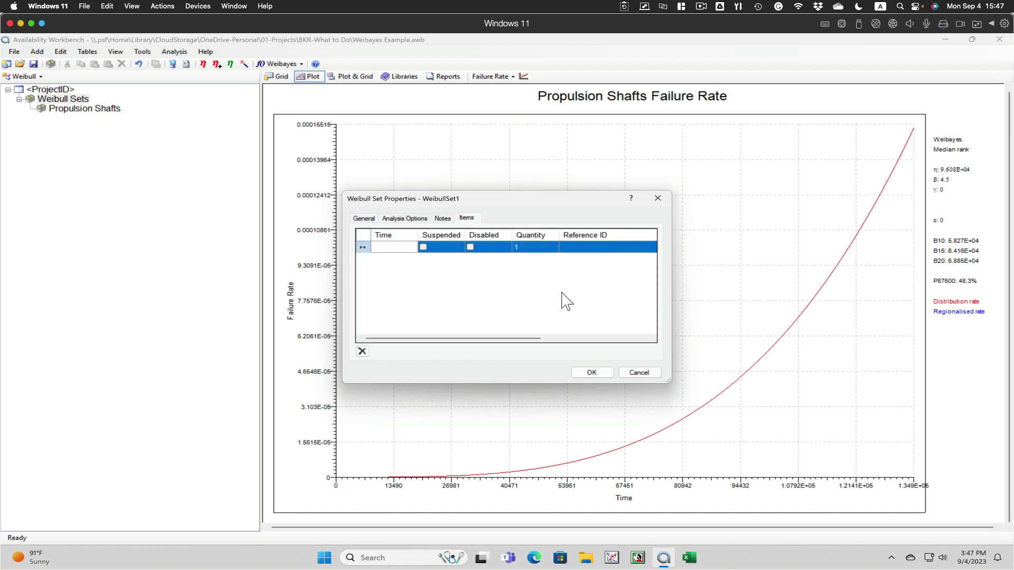
type("43800")
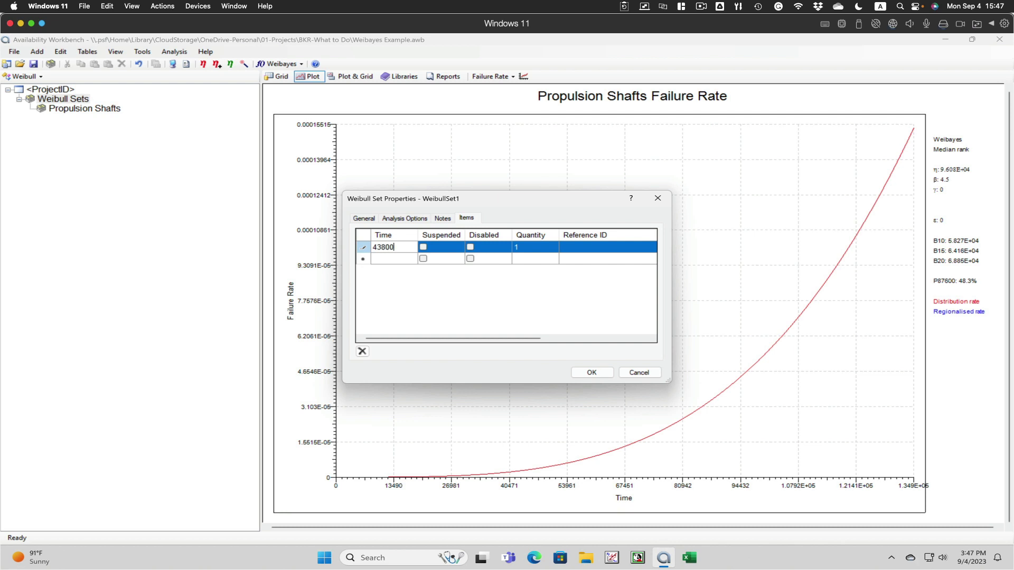
left_click(591, 372)
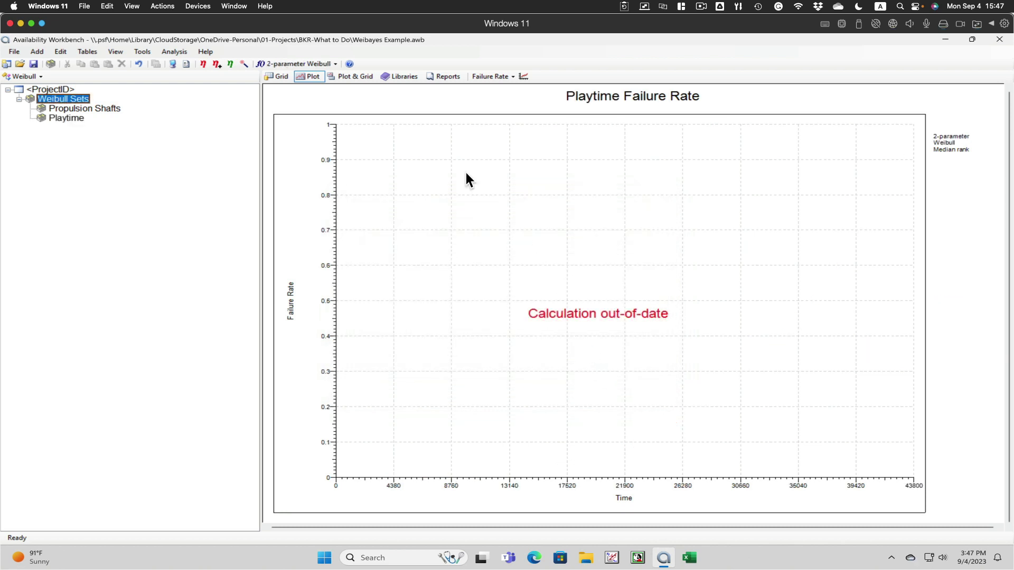
Step: Switch the Playtime set to the Weibayes distribution, cancelling the beta prompt
left_click(331, 63)
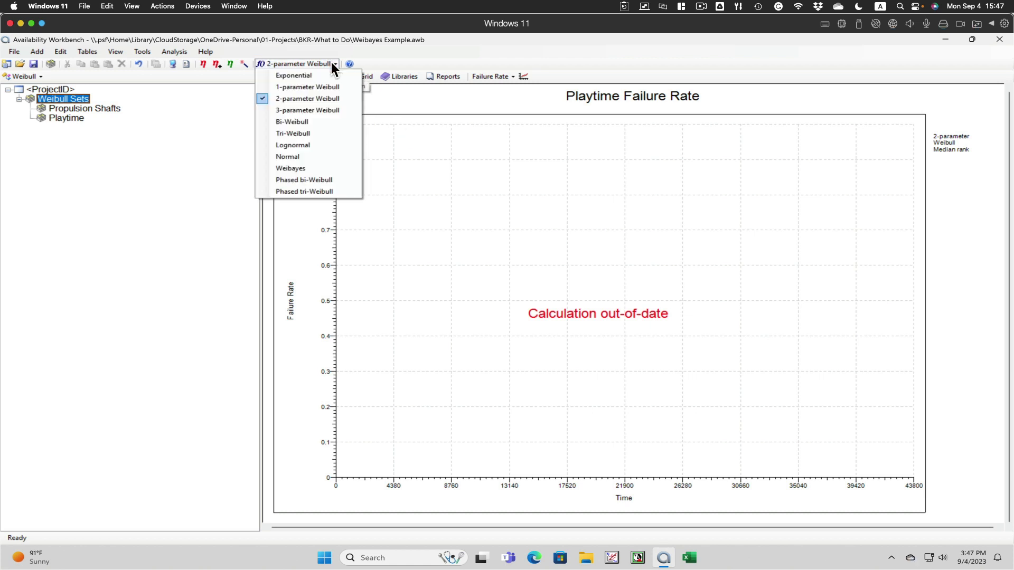
left_click(302, 169)
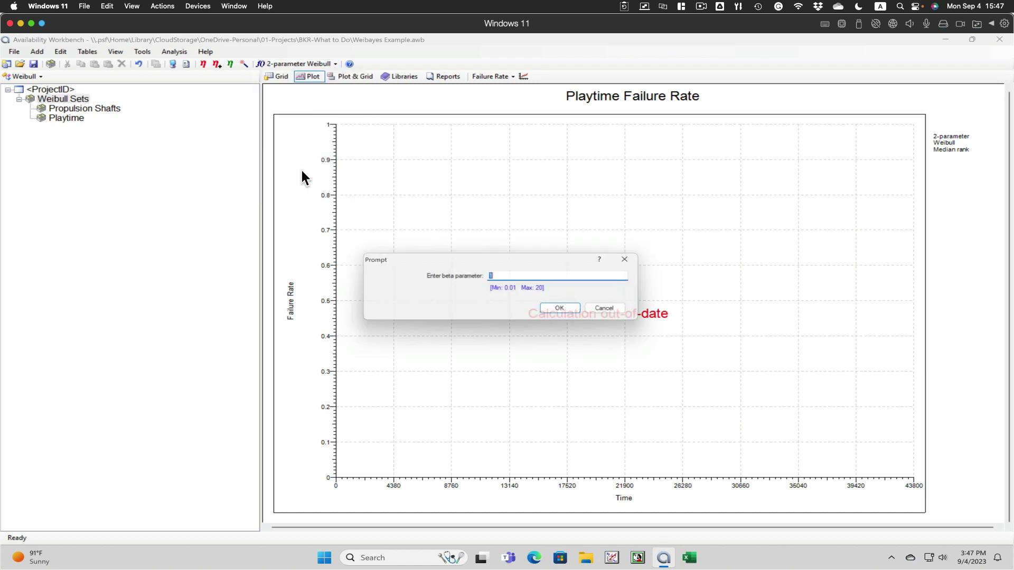
left_click(618, 311)
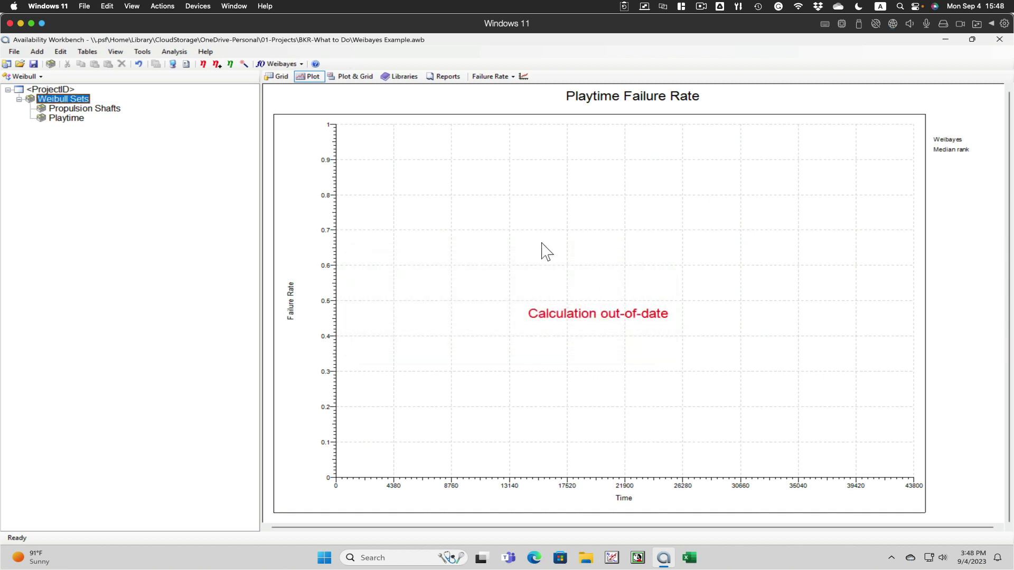
Step: Open the distribution parameters and set Eta-1 to 43800
left_click(230, 64)
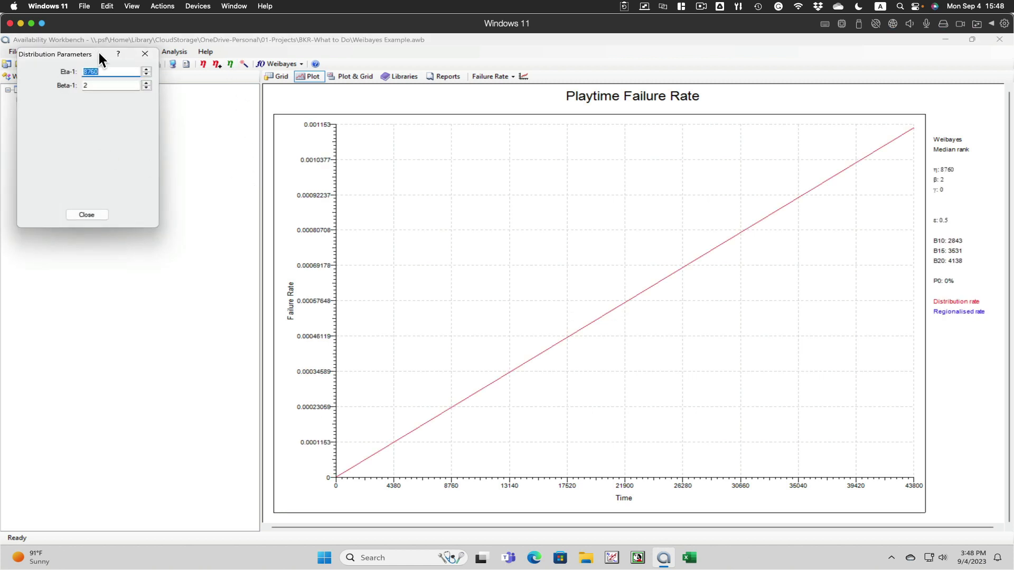
left_click_drag(102, 53, 408, 212)
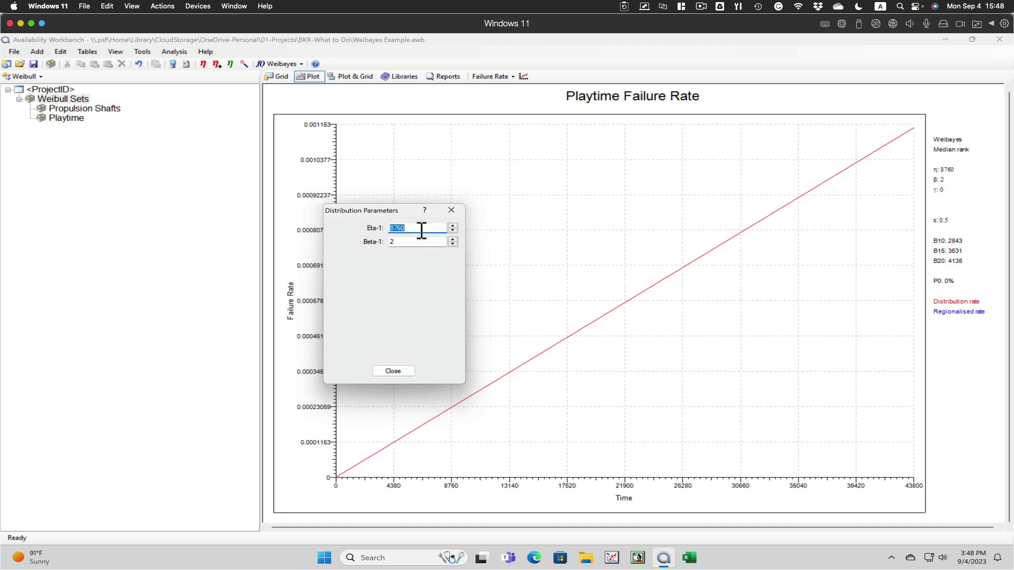
type("43800")
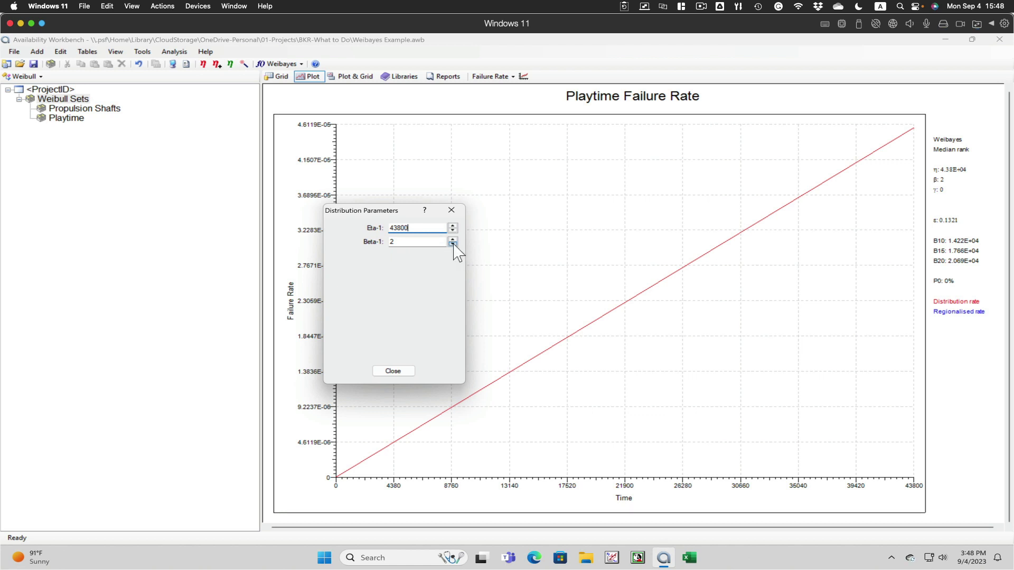
Step: Lower beta from 2 to 0.4759 with the Beta-1 spinner, moving the dialog aside
left_click_drag(453, 244, 453, 244)
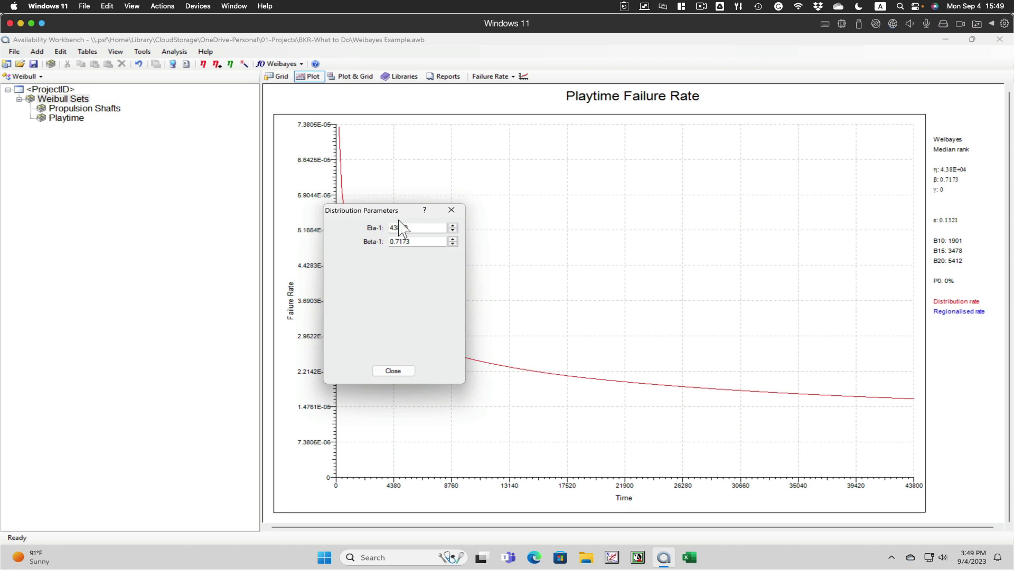
left_click_drag(395, 213, 240, 252)
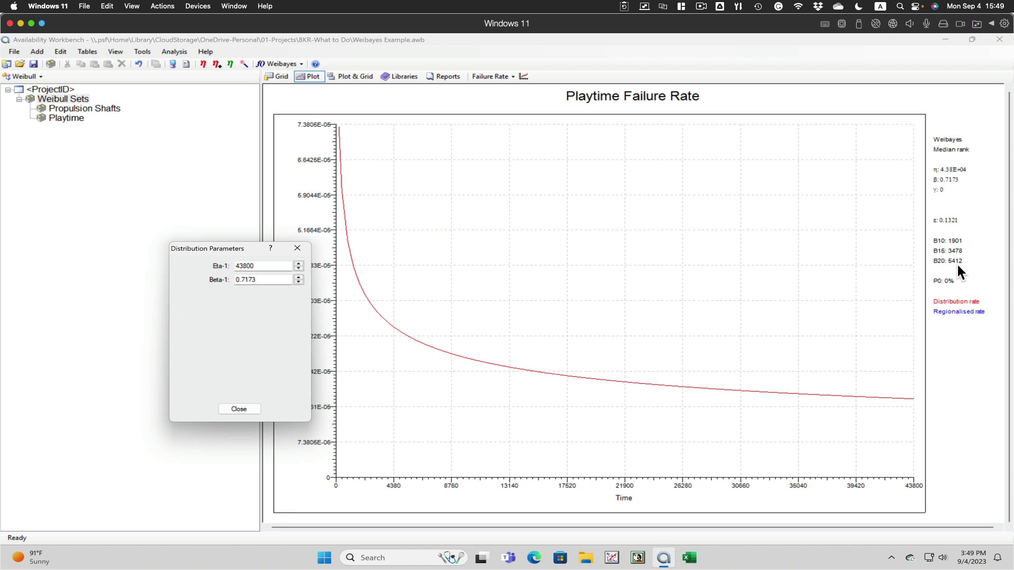
left_click(299, 282)
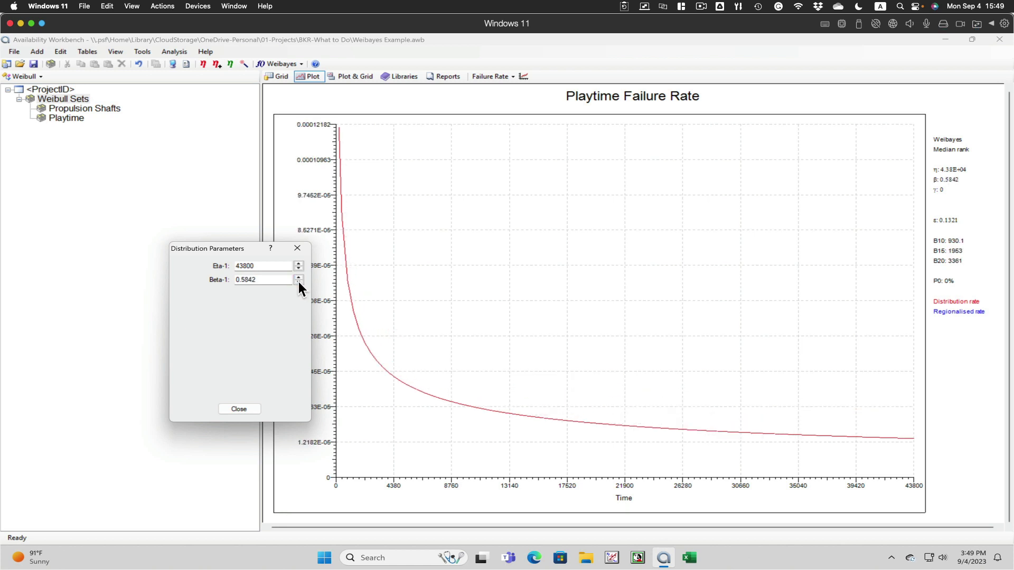
left_click(299, 282)
left_click(299, 282)
left_click(299, 282)
left_click(298, 282)
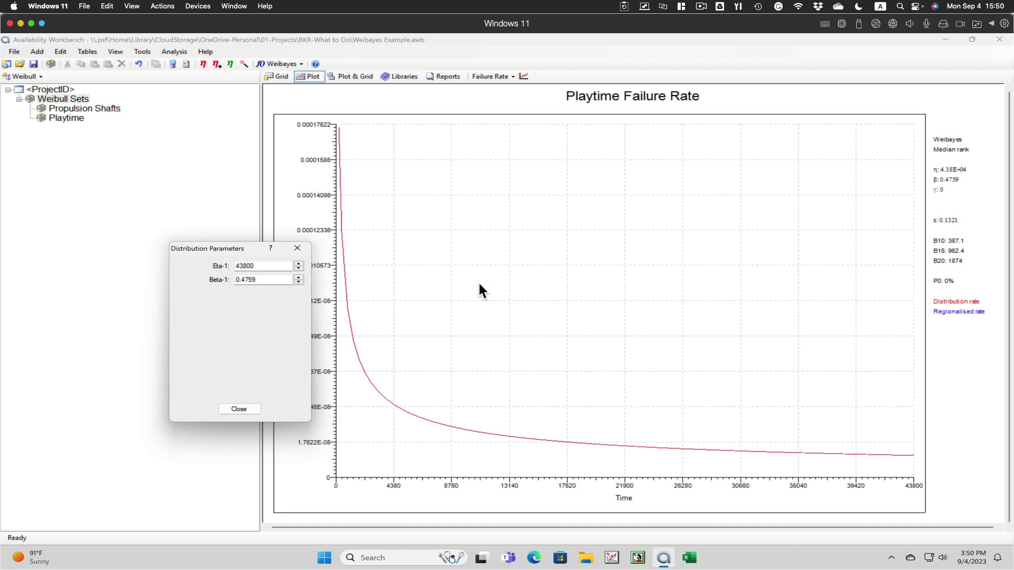
Step: Nudge beta up, then set Beta-1 to exactly 1 for a flat failure rate
left_click(298, 277)
left_click(298, 278)
left_click(298, 278)
left_click_drag(260, 280, 202, 279)
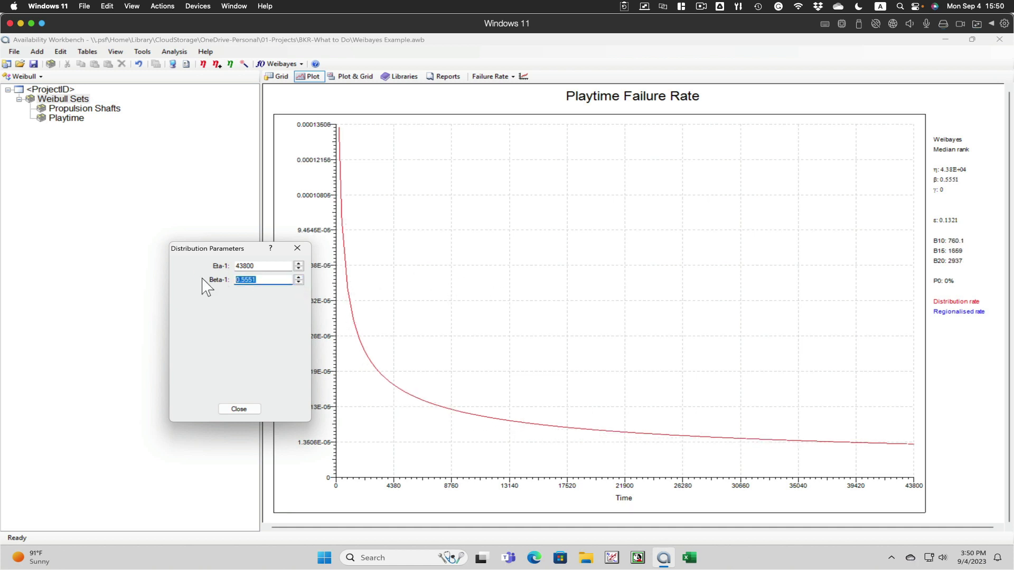
type("1")
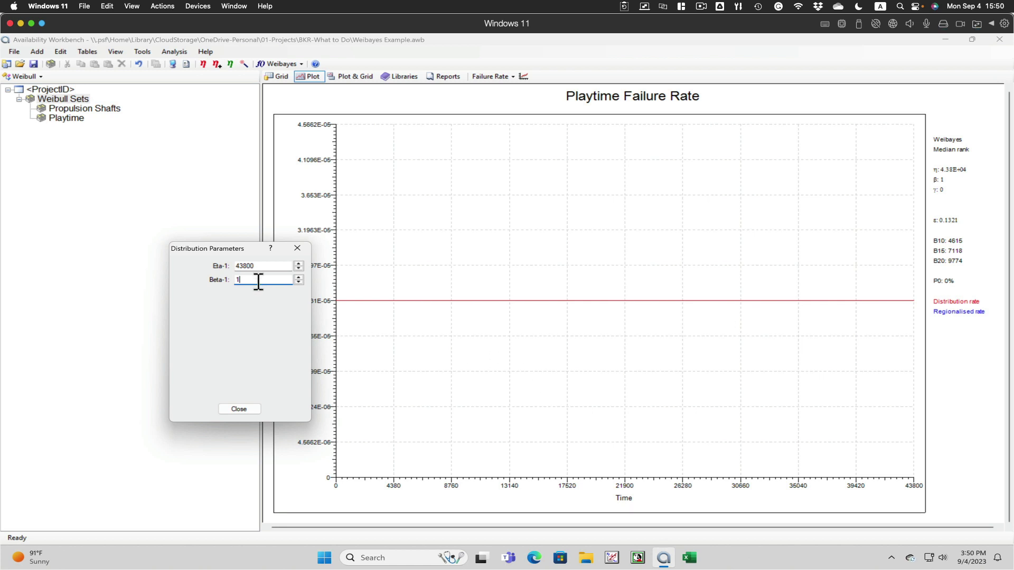
Step: Enter beta 4.5, then nudge it up and back down to settle at 4.737
left_click_drag(258, 282, 197, 283)
type("4.5")
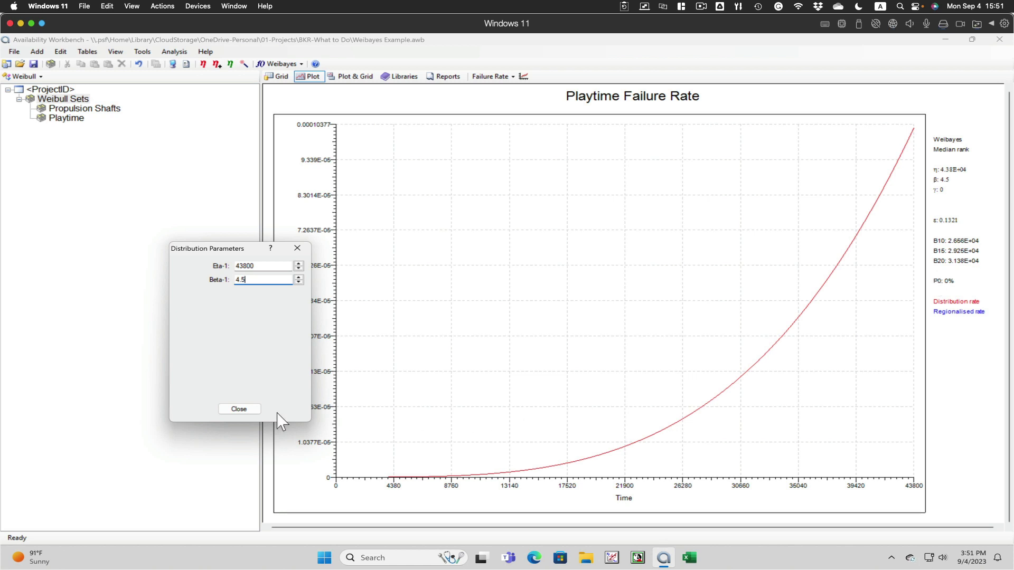
left_click(299, 276)
left_click(299, 276)
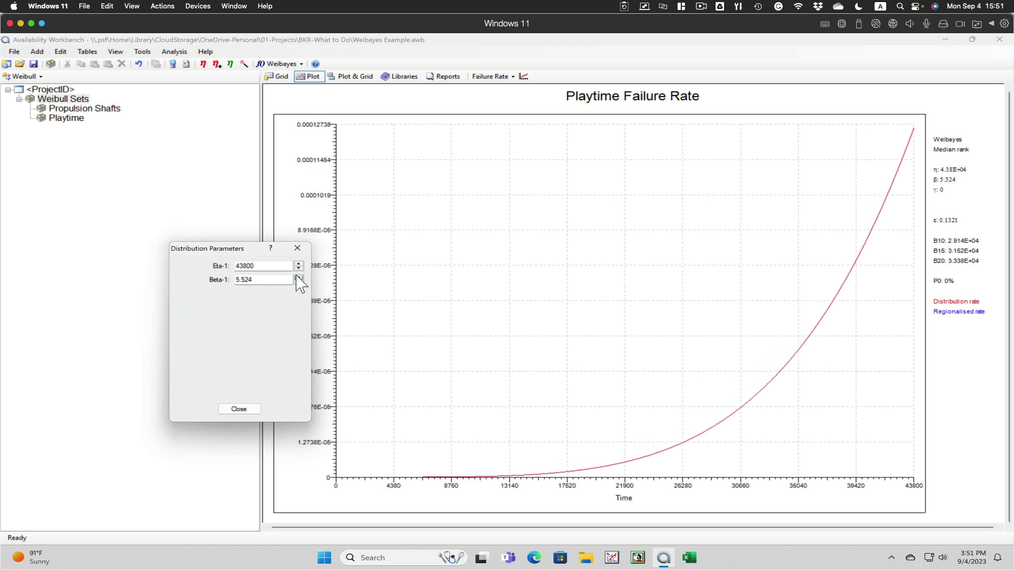
left_click(299, 282)
left_click(299, 282)
left_click(299, 283)
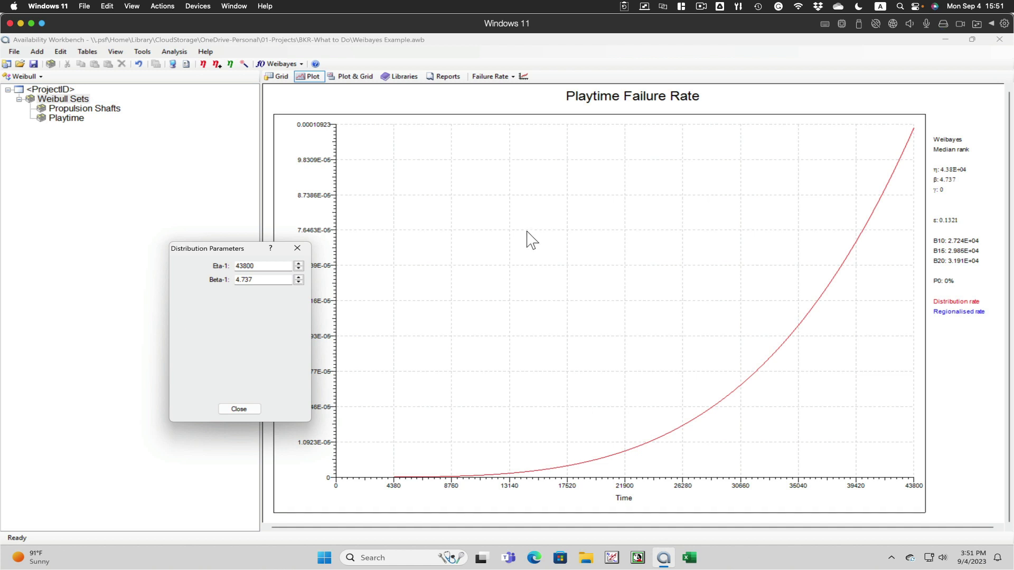